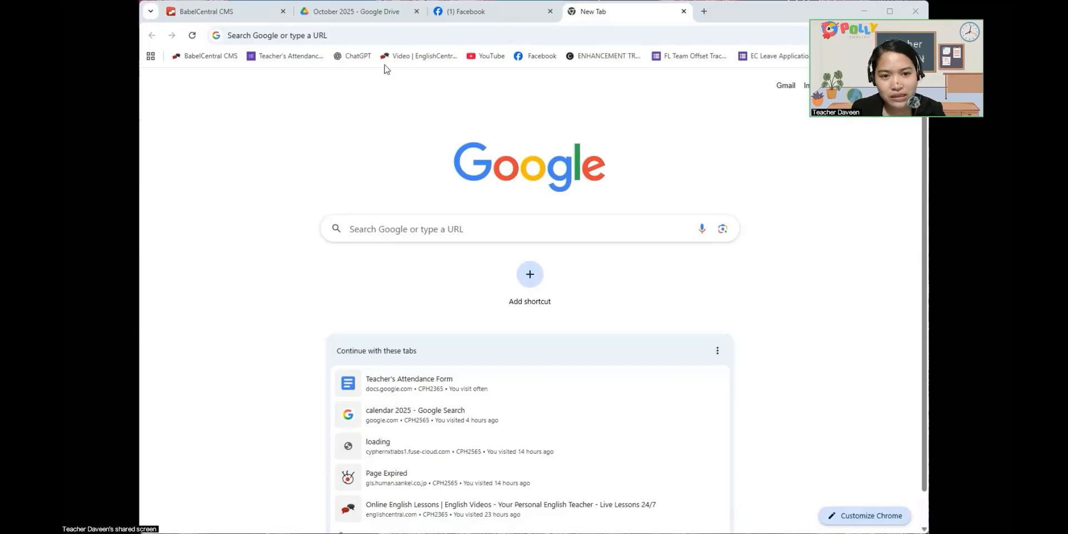
- Search the web for Canva and open the Canva home page from the results
{"action": "left_click", "coordinate": [354, 35]}
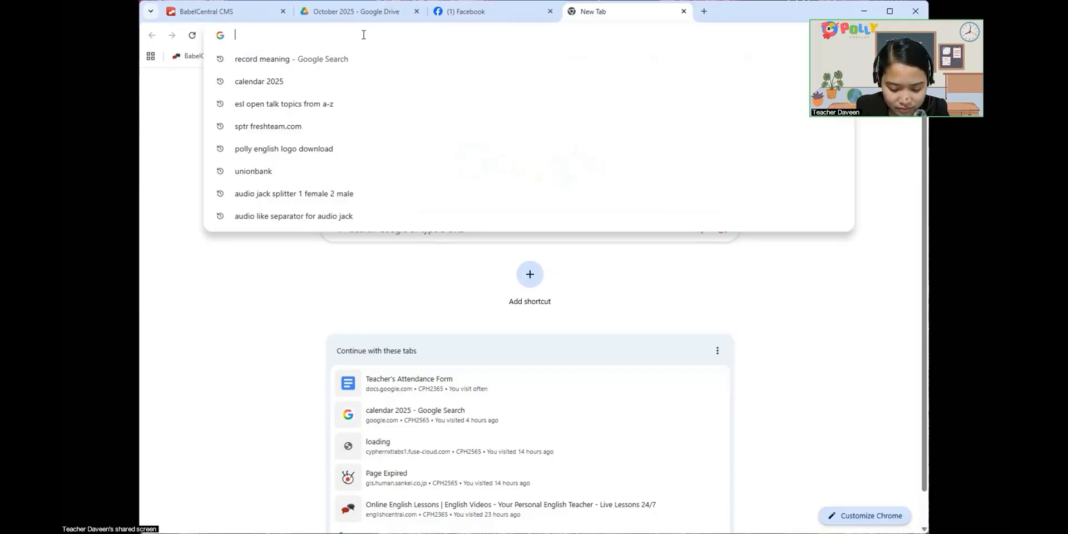
{"action": "type", "text": "Cnava"}
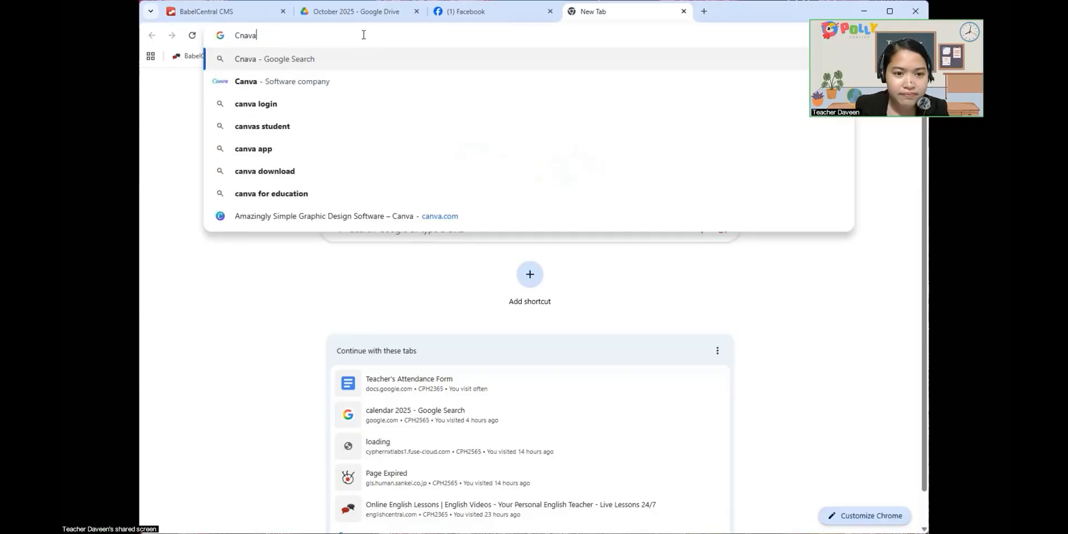
{"action": "left_click", "coordinate": [328, 82]}
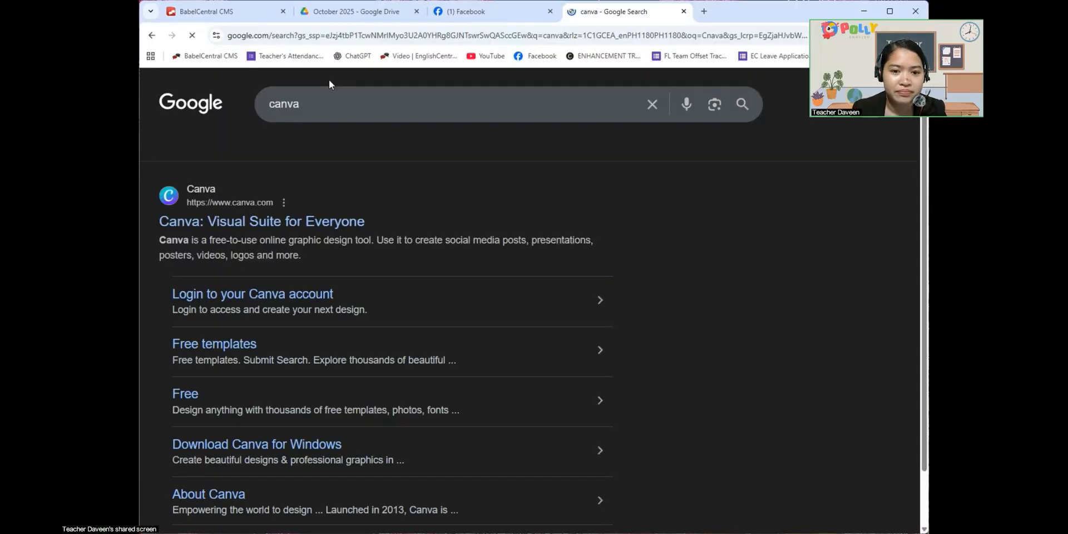
{"action": "left_click", "coordinate": [309, 222]}
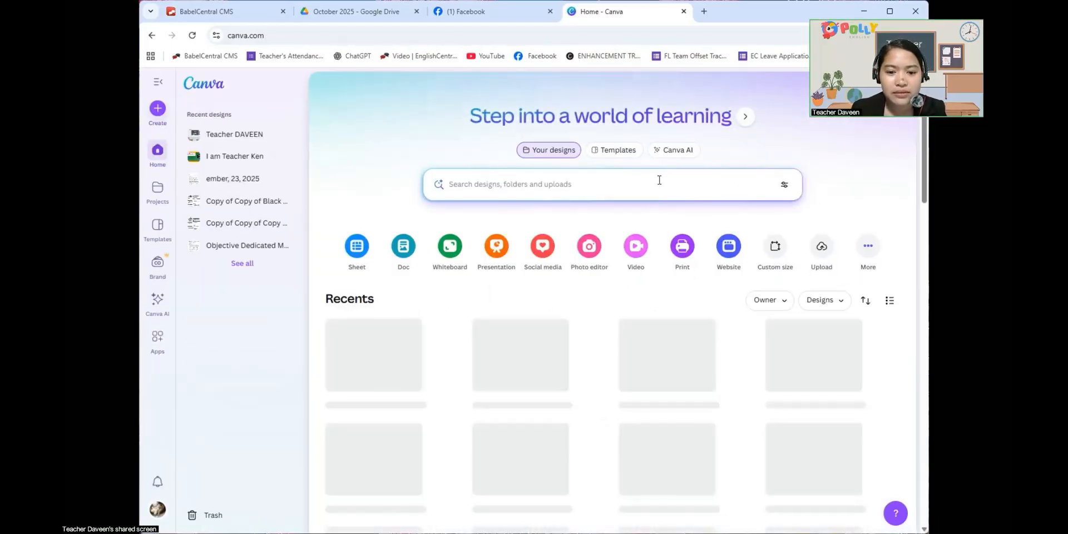
{"action": "scroll", "coordinate": [662, 181], "scroll_direction": "down", "scroll_amount": 1}
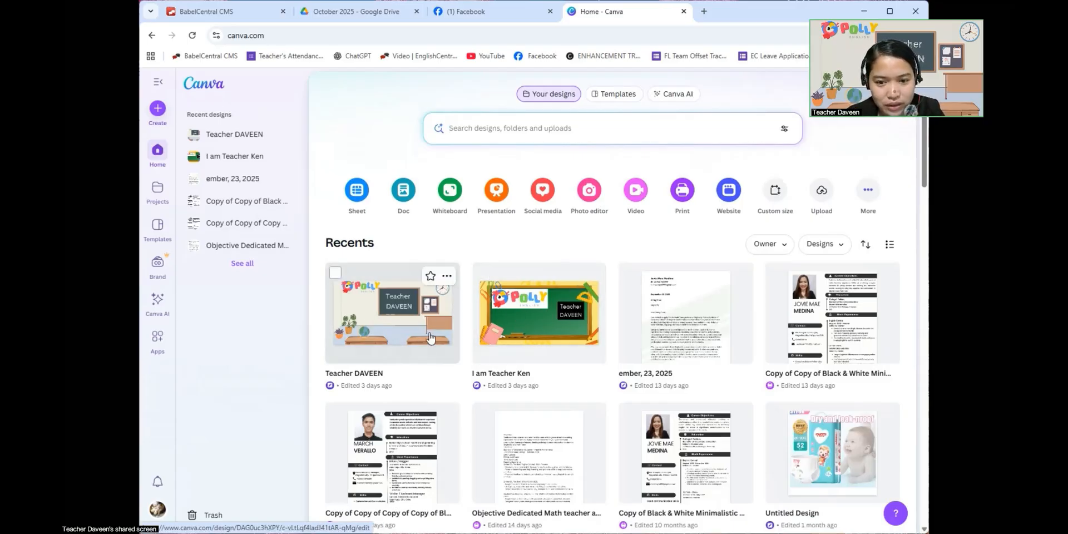
- Search the design types for "virtual background" and create a new Classroom Zoom Virtual Background design
{"action": "left_click", "coordinate": [158, 111]}
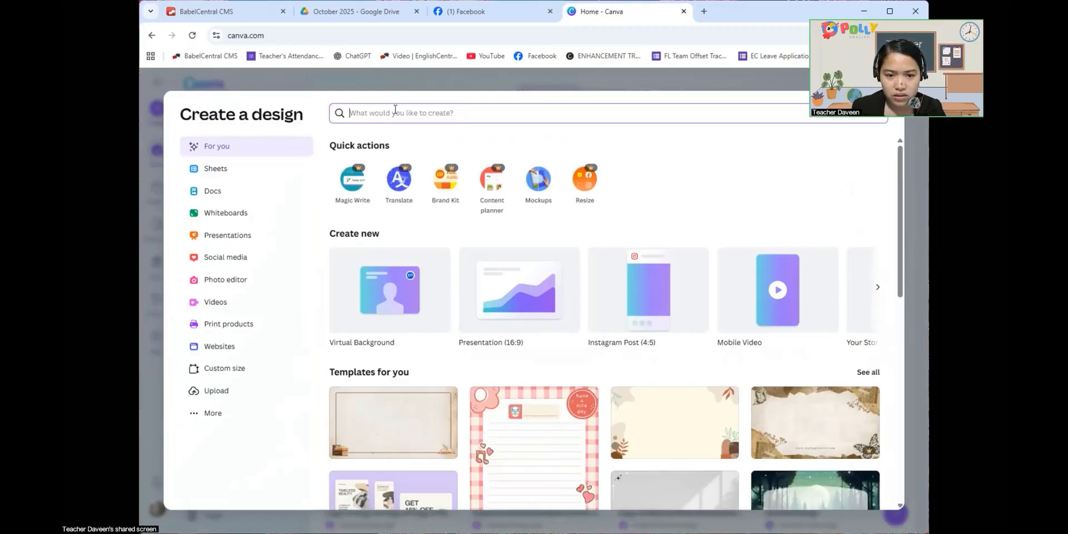
{"action": "type", "text": "v"}
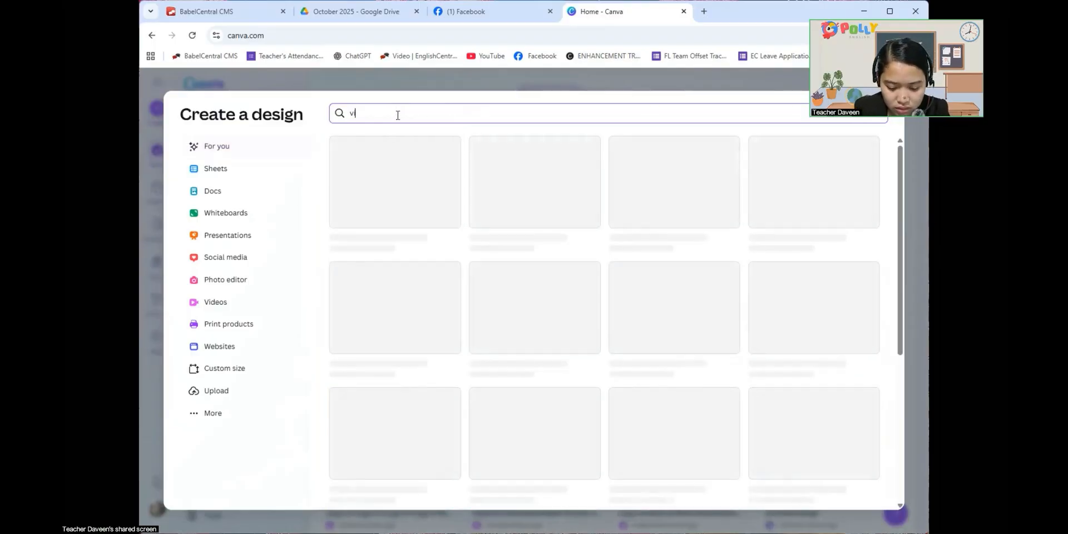
{"action": "type", "text": "irt"}
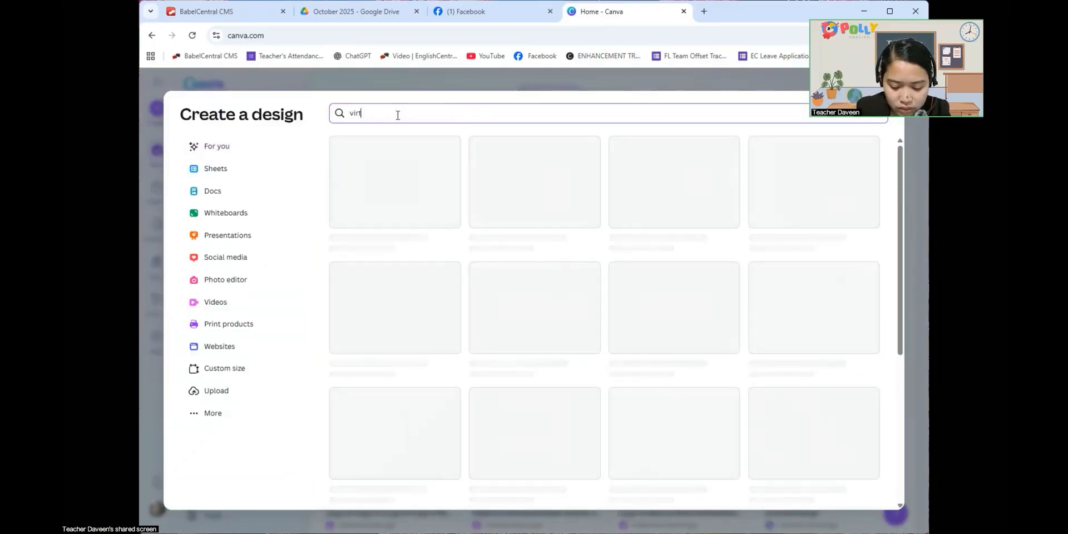
{"action": "type", "text": "ual back"}
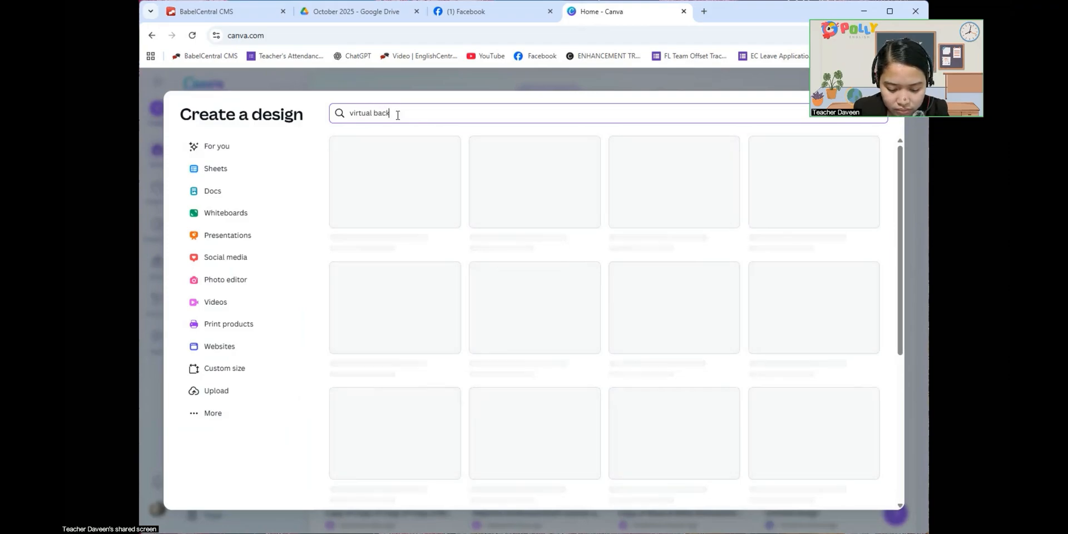
{"action": "type", "text": "ground"}
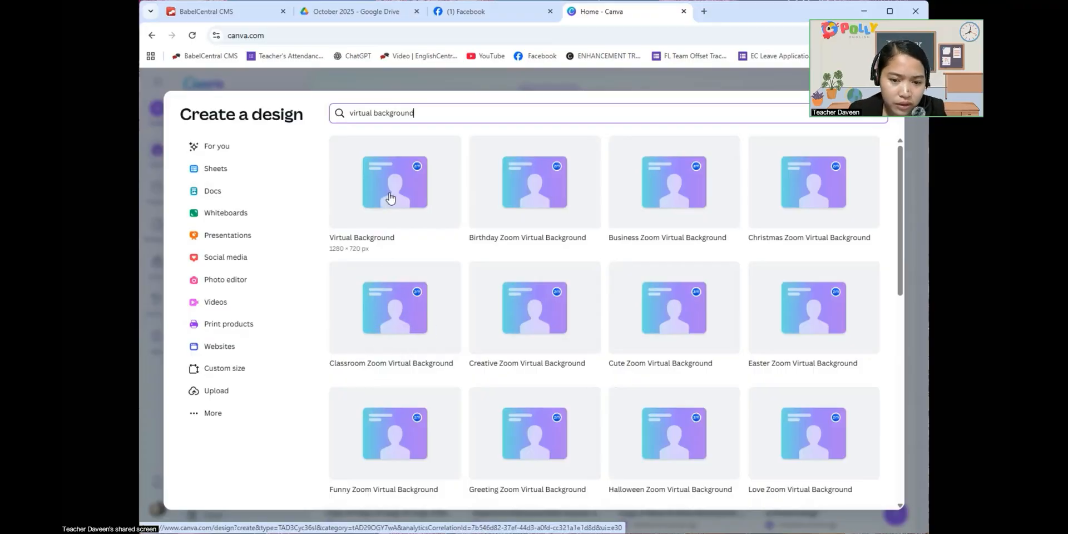
{"action": "left_click", "coordinate": [397, 315]}
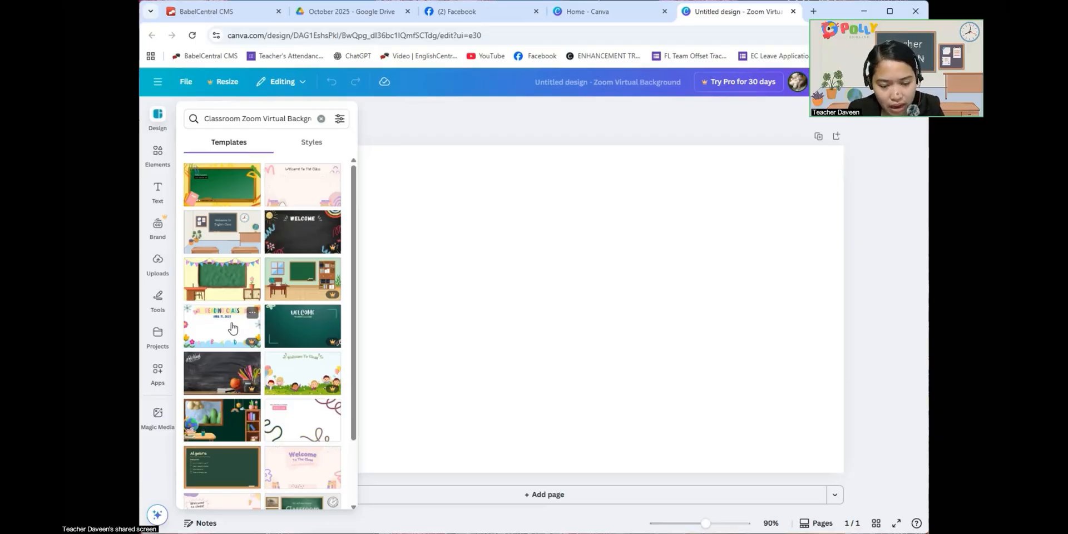
- Apply the Cream Cute Playful School Class template to the page and shift its bulletin board slightly up and to the left
{"action": "left_click", "coordinate": [227, 235]}
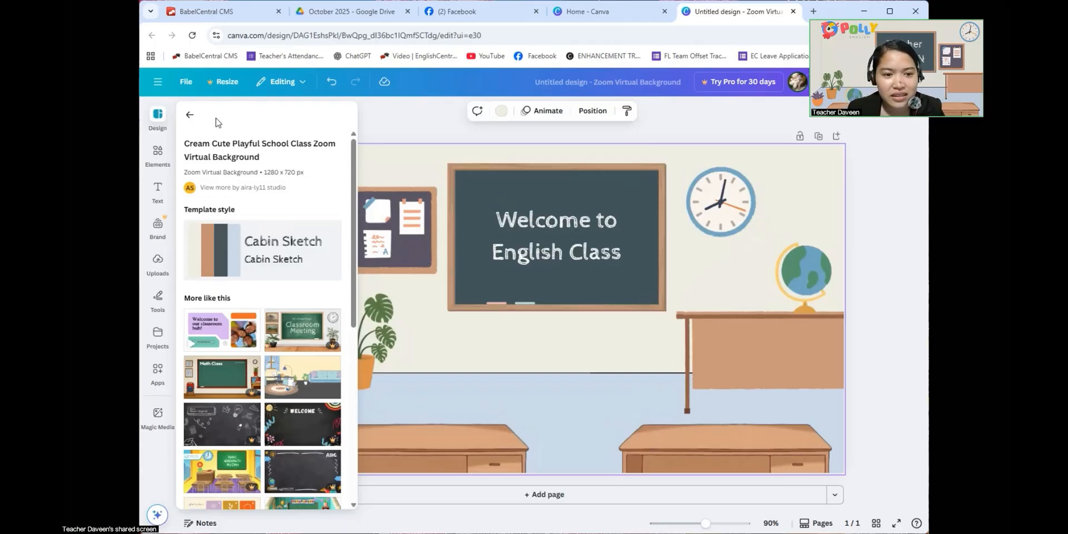
{"action": "left_click", "coordinate": [190, 114]}
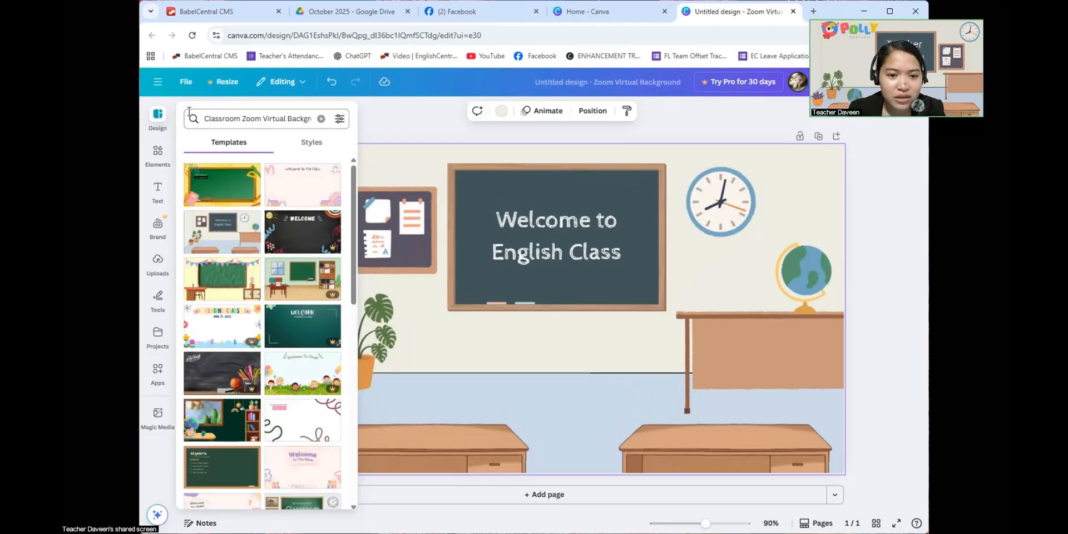
{"action": "left_click", "coordinate": [392, 120]}
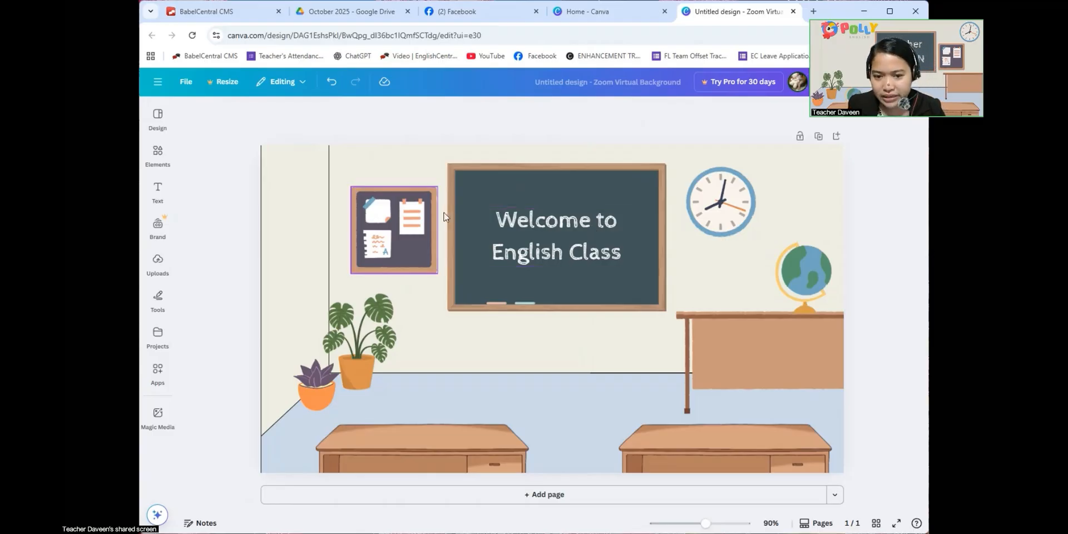
{"action": "left_click_drag", "start_coordinate": [409, 248], "coordinate": [407, 244]}
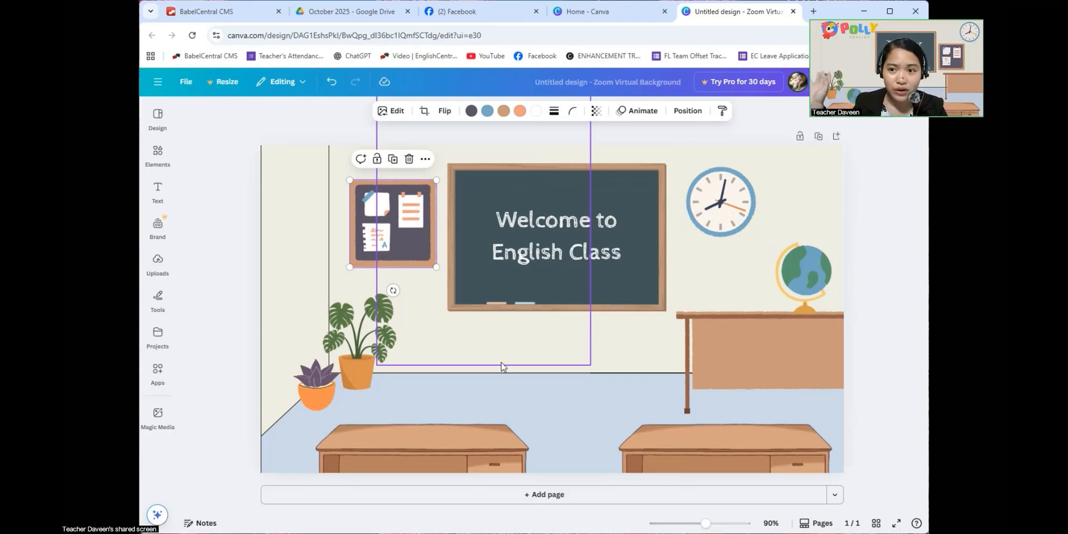
- Search for "polly english" images in a new tab and open the Facebook page that hosts the wide Polly English logo
{"action": "left_click", "coordinate": [813, 11]}
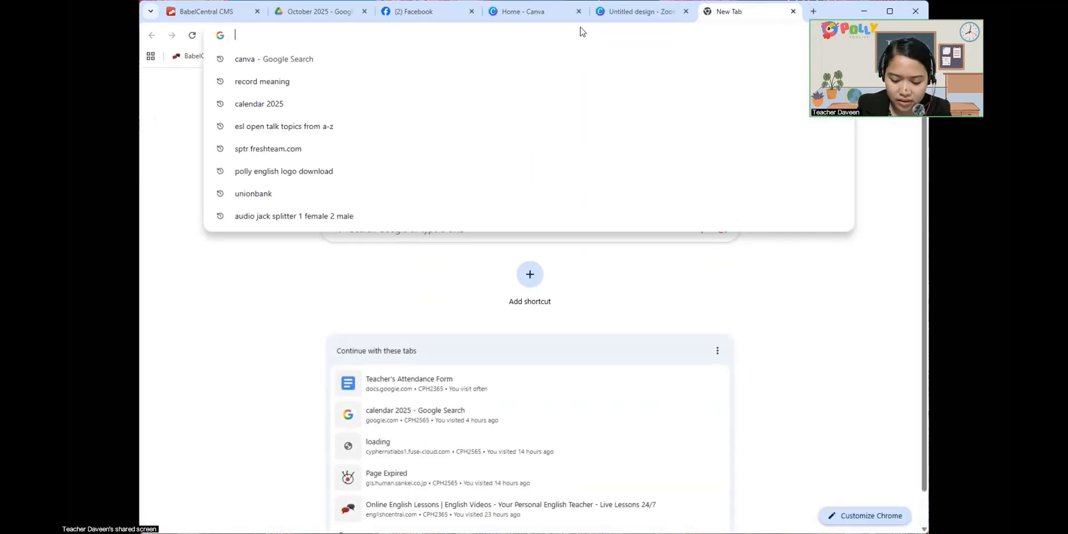
{"action": "type", "text": "Polly"}
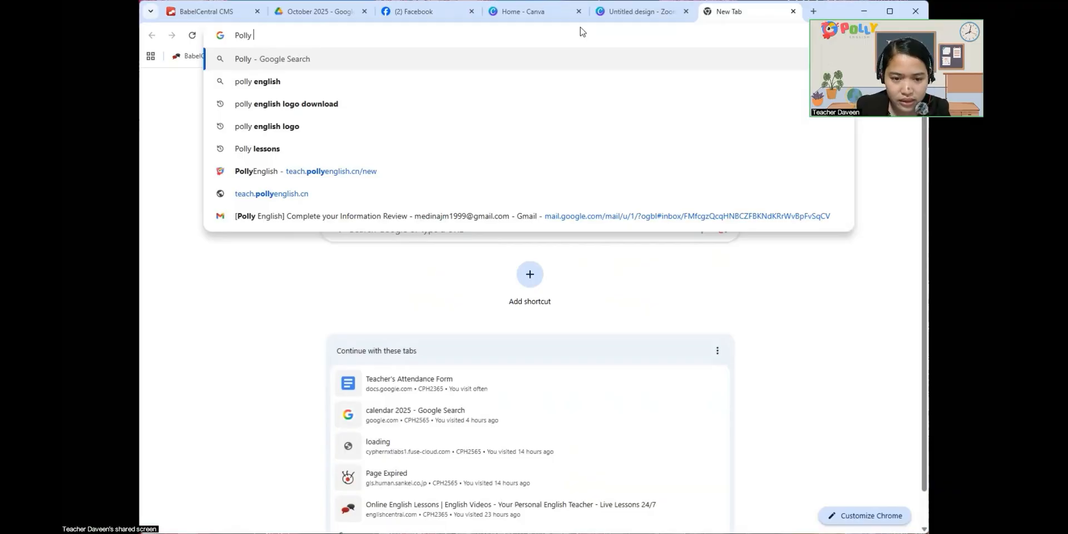
{"action": "left_click", "coordinate": [251, 81]}
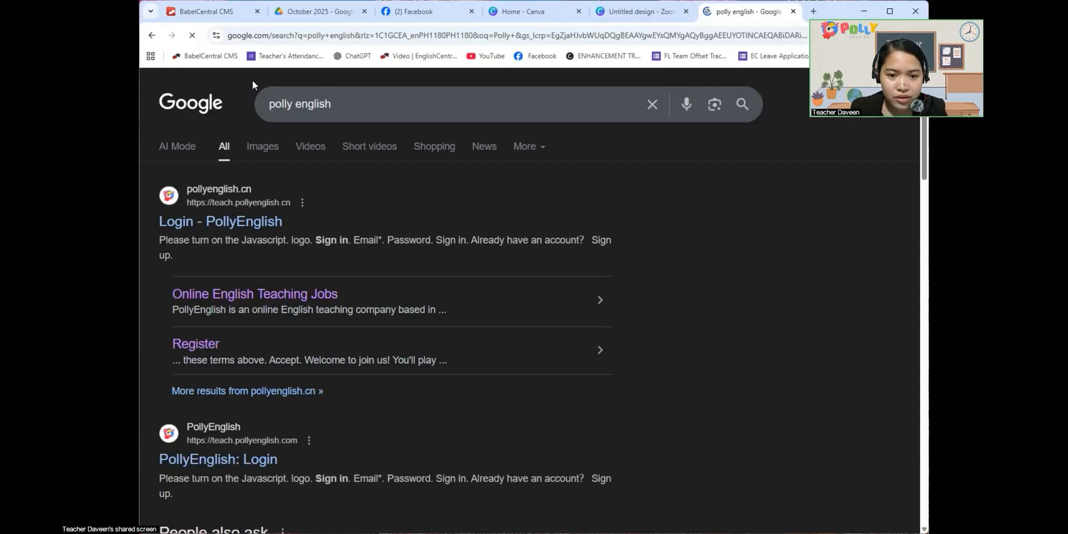
{"action": "left_click", "coordinate": [263, 144]}
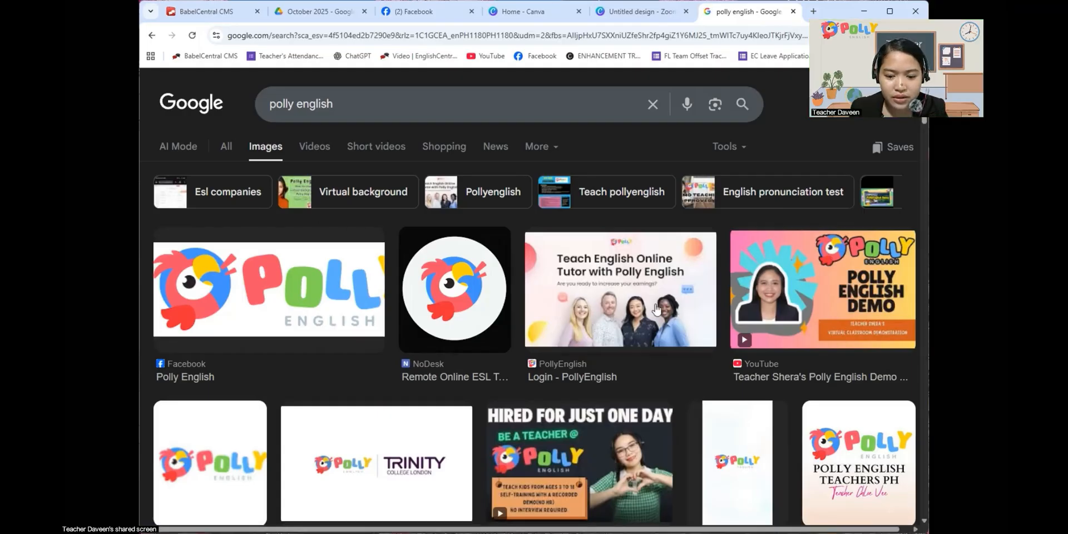
{"action": "scroll", "coordinate": [656, 310], "scroll_direction": "down", "scroll_amount": 2}
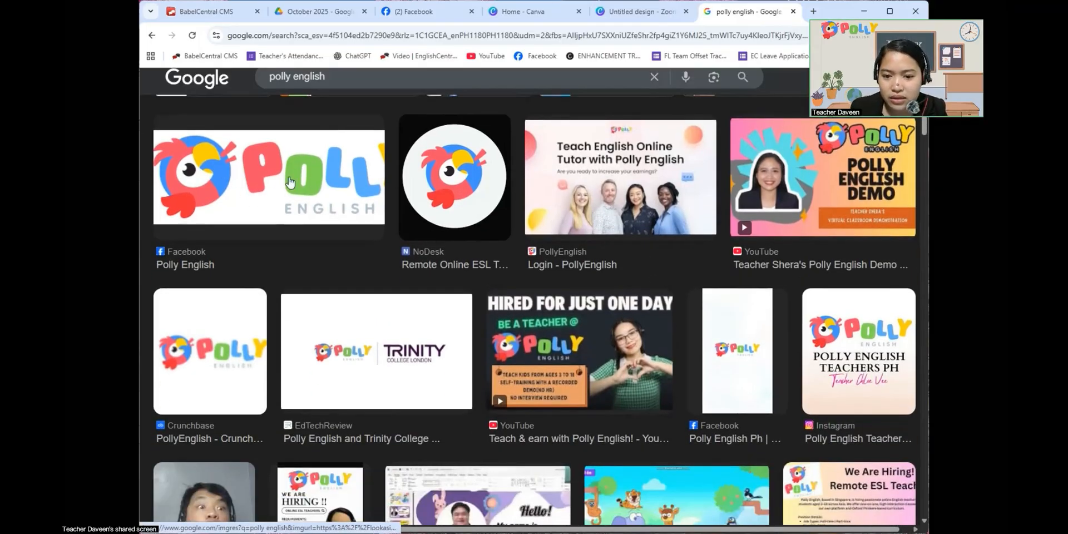
{"action": "left_click", "coordinate": [280, 201]}
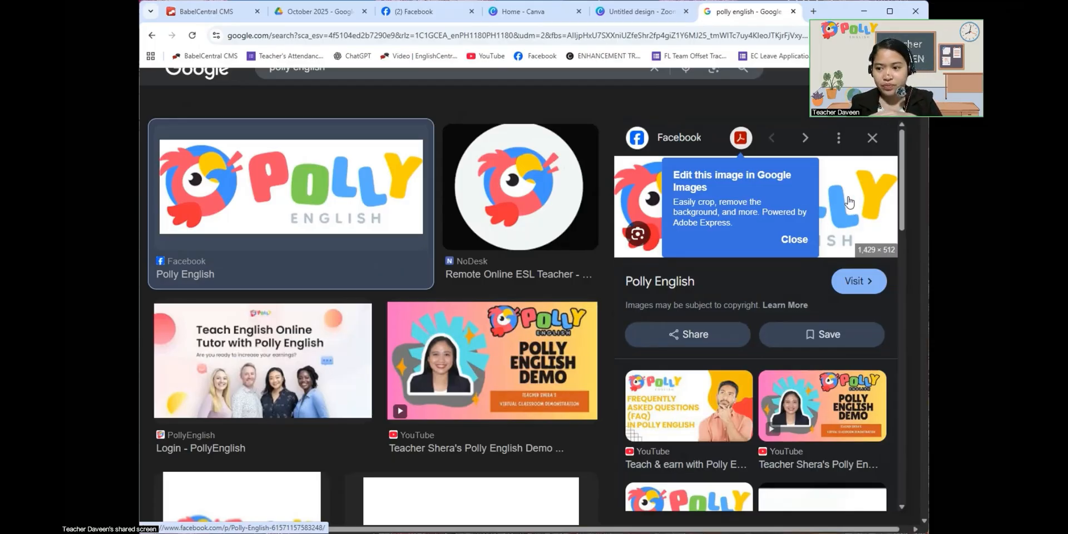
{"action": "left_click", "coordinate": [849, 202]}
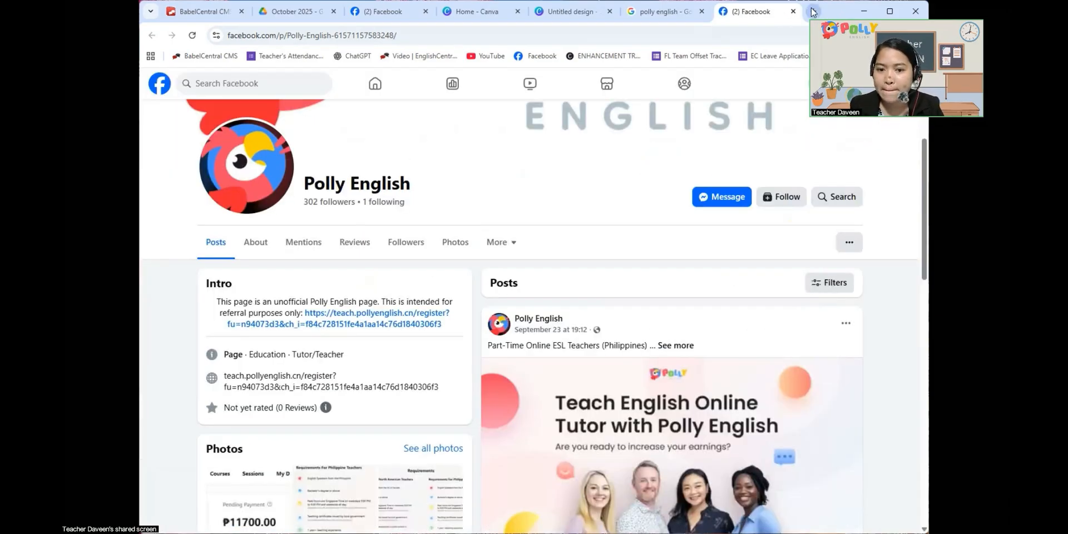
- Search the web for "free remove background" in another new tab
{"action": "left_click", "coordinate": [813, 11]}
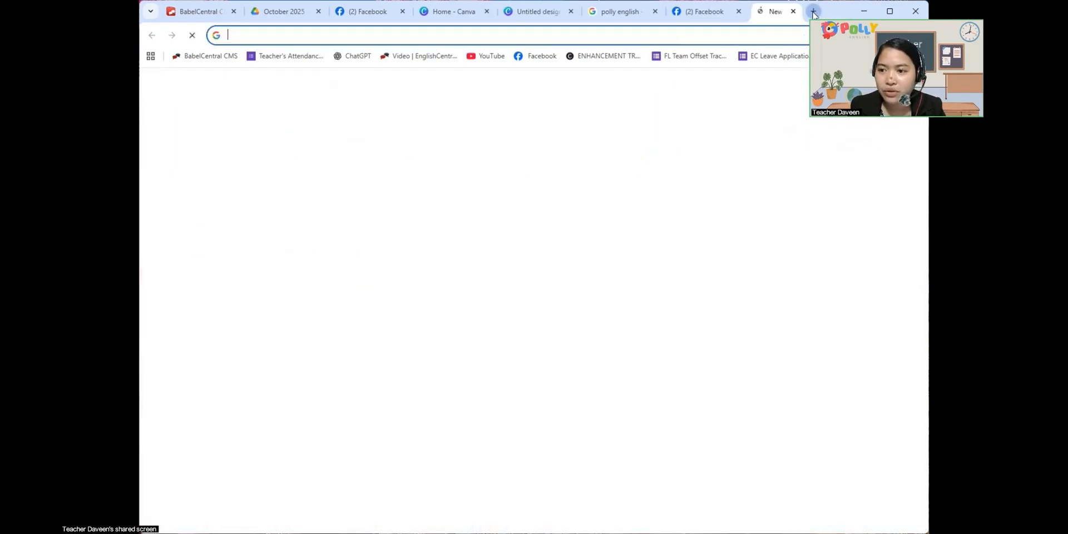
{"action": "left_click", "coordinate": [646, 32]}
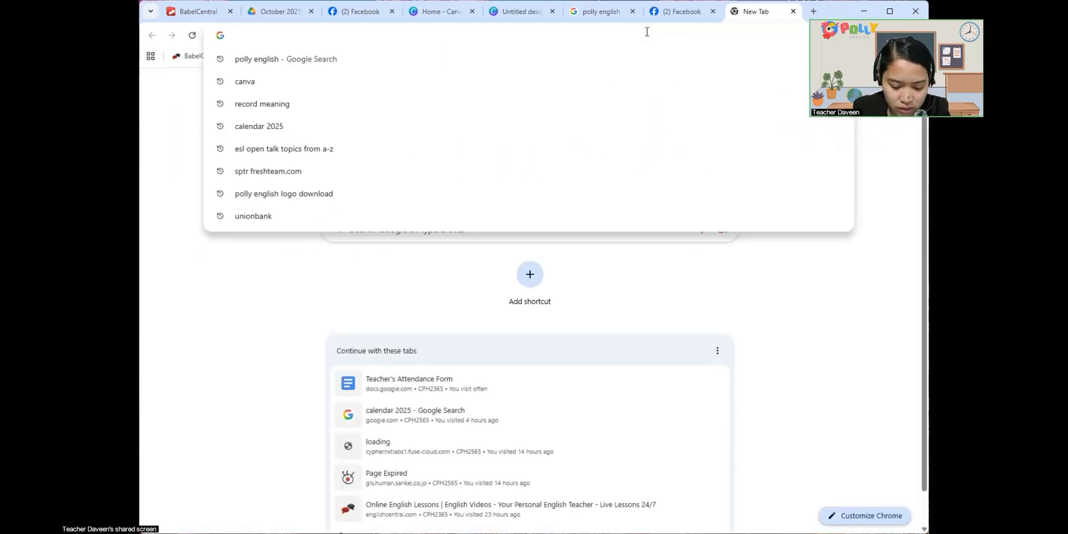
{"action": "type", "text": "frre"}
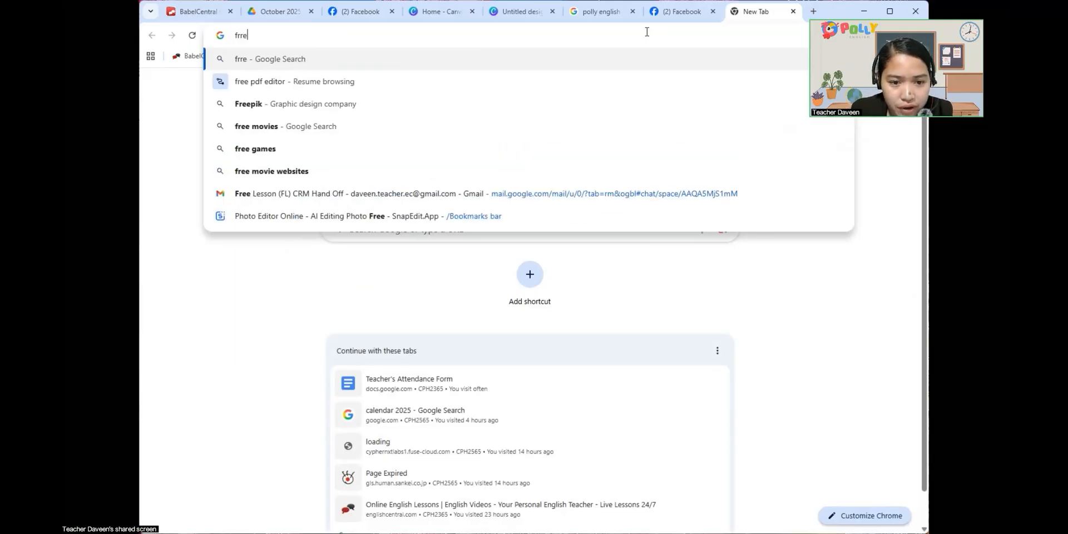
{"action": "key", "text": "BackSpace"}
{"action": "key", "text": "BackSpace"}
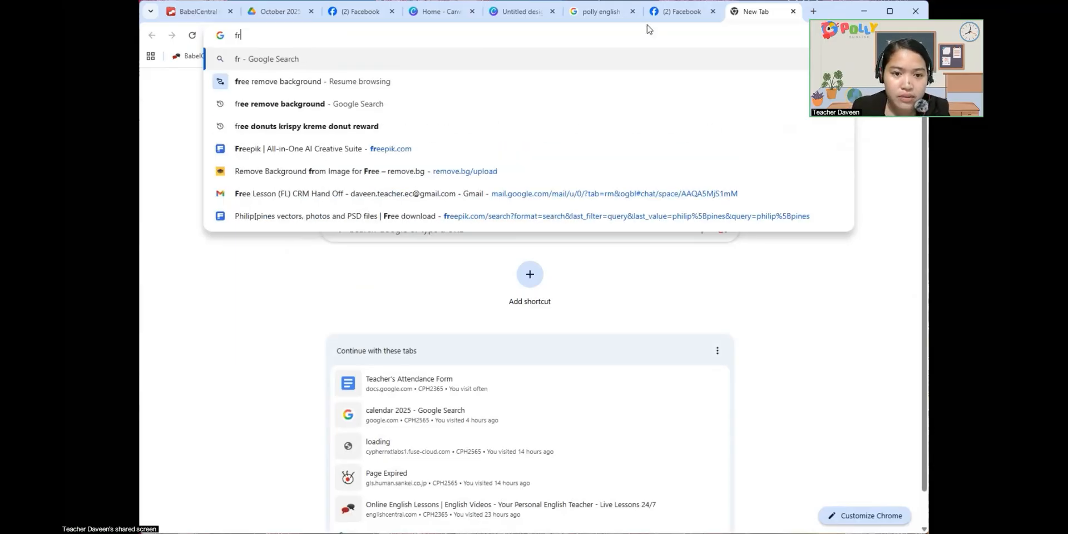
{"action": "left_click", "coordinate": [325, 103]}
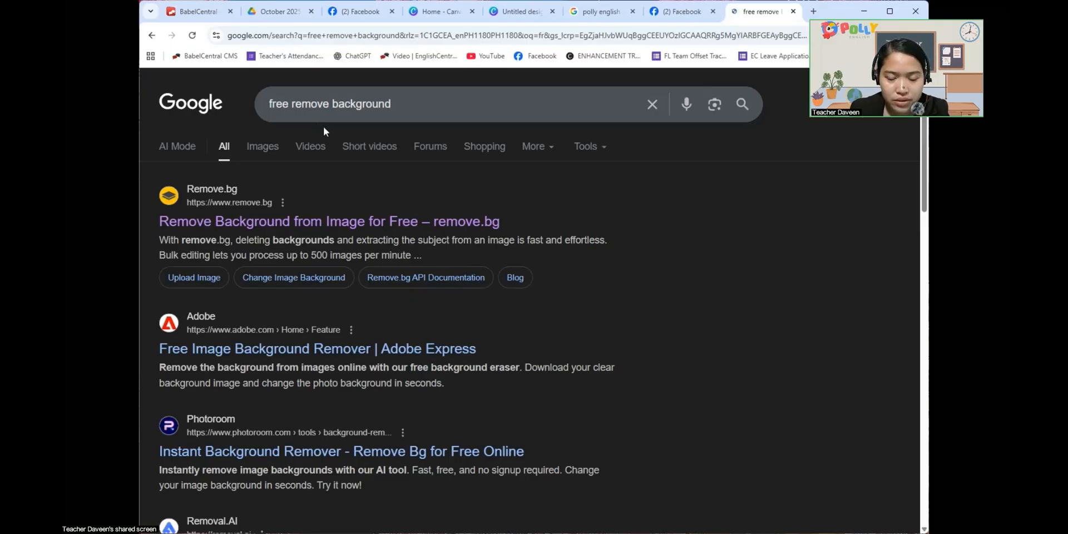
- Open the Polly English cover image on the Facebook page and save it to Downloads as "Polly Logo" in JPG format
{"action": "left_click", "coordinate": [654, 17]}
{"action": "scroll", "coordinate": [388, 203], "scroll_direction": "up", "scroll_amount": 3}
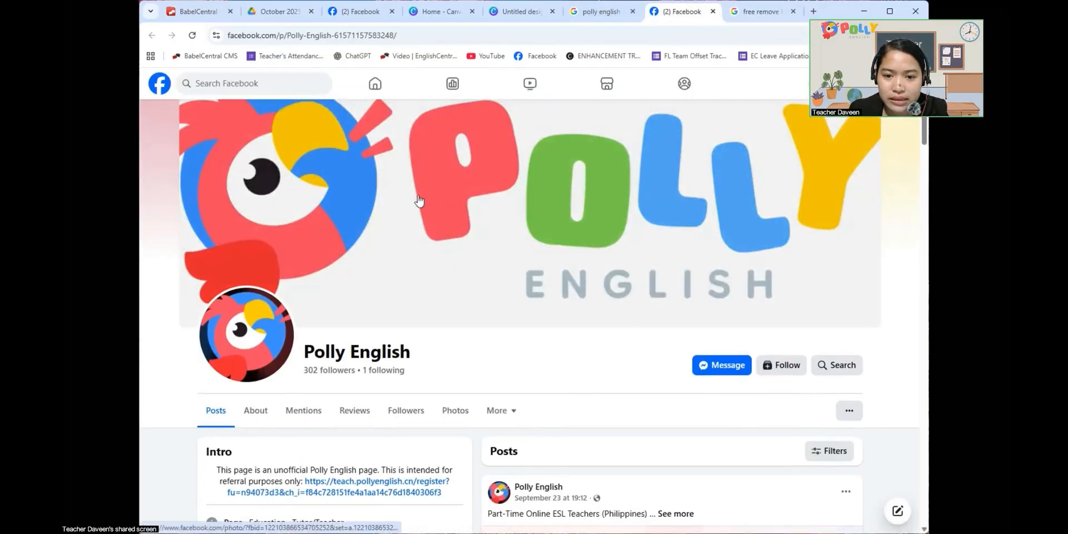
{"action": "left_click", "coordinate": [386, 201]}
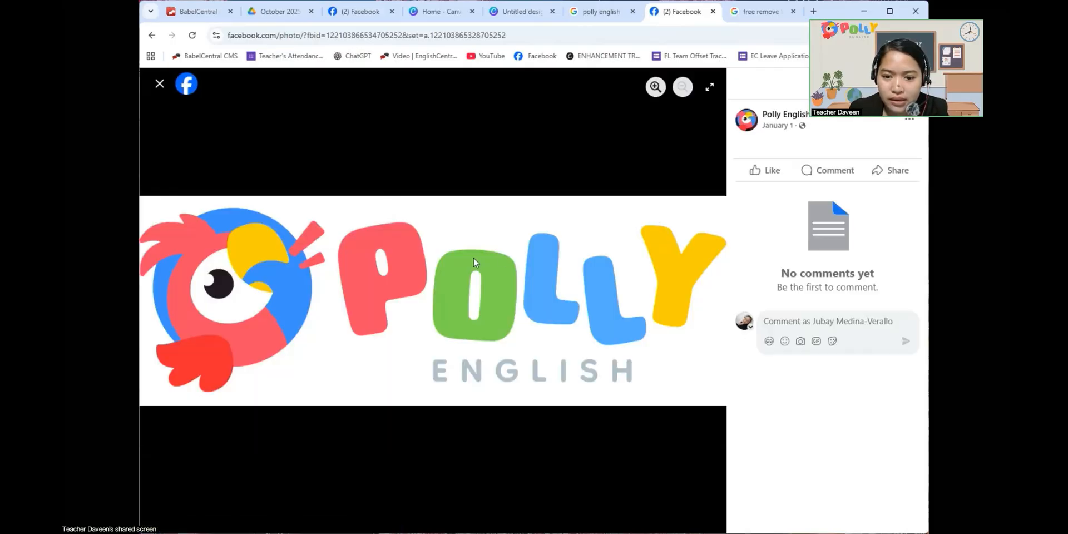
{"action": "right_click", "coordinate": [459, 229]}
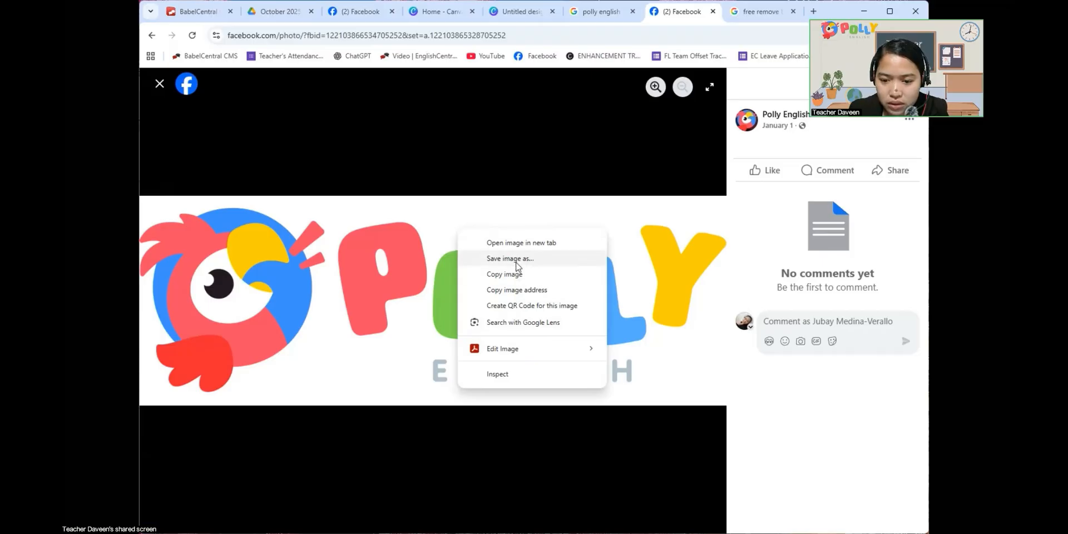
{"action": "left_click", "coordinate": [516, 260]}
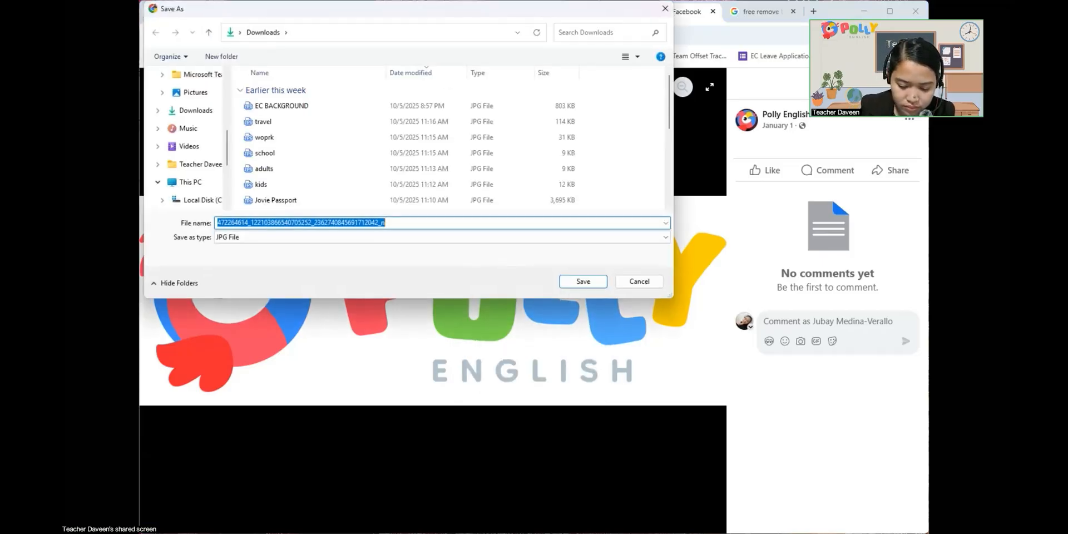
{"action": "type", "text": "Polly Logo"}
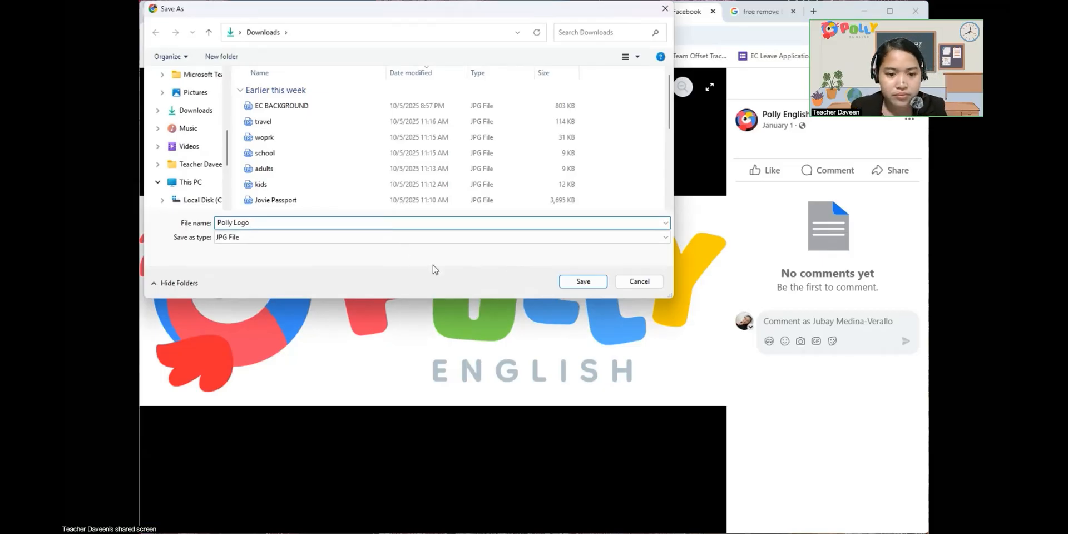
{"action": "left_click", "coordinate": [567, 281]}
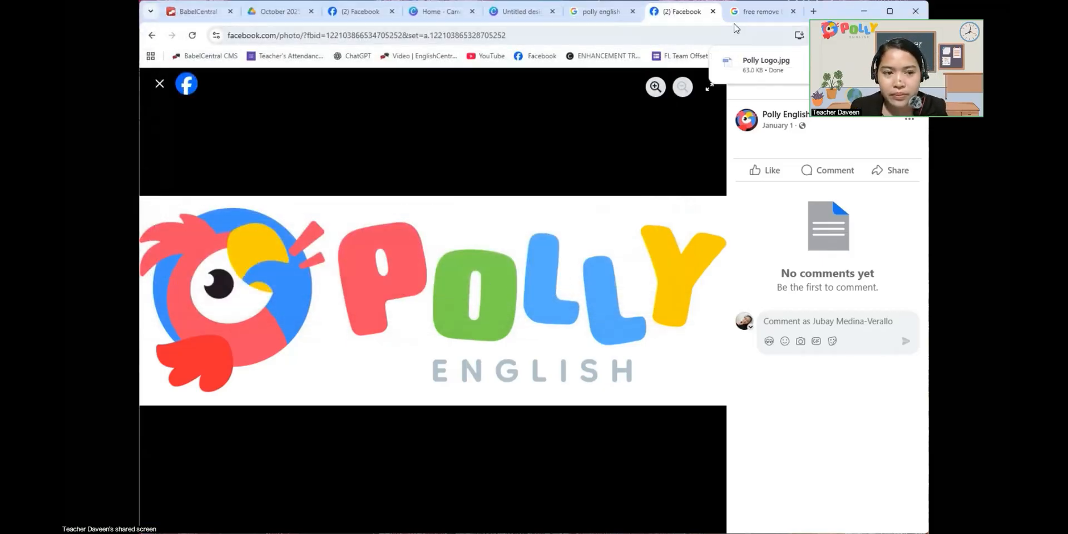
- Return to the "free remove background" results and open the remove.bg website
{"action": "left_click", "coordinate": [756, 13]}
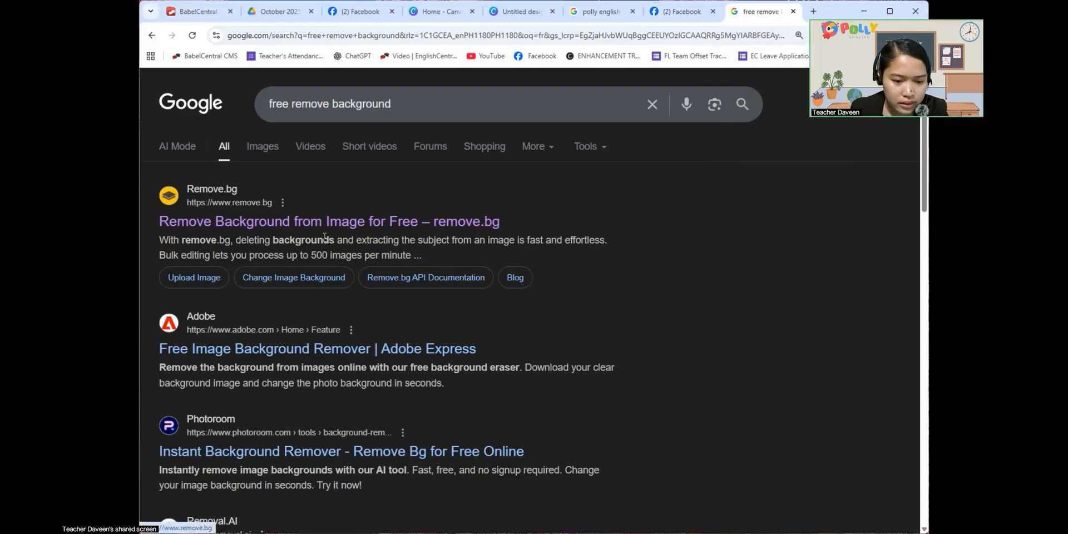
{"action": "scroll", "coordinate": [326, 238], "scroll_direction": "down", "scroll_amount": 3}
{"action": "scroll", "coordinate": [326, 240], "scroll_direction": "up", "scroll_amount": 3}
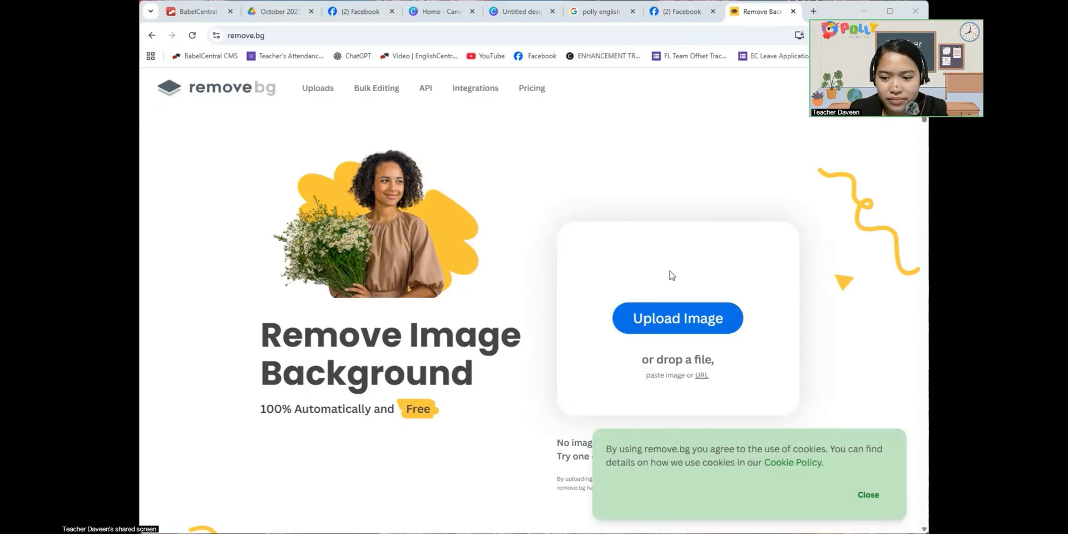
- Paste the Polly English logo into remove.bg to remove its background and download the free 835 x 299 preview version
{"action": "key", "text": "ctrl+v"}
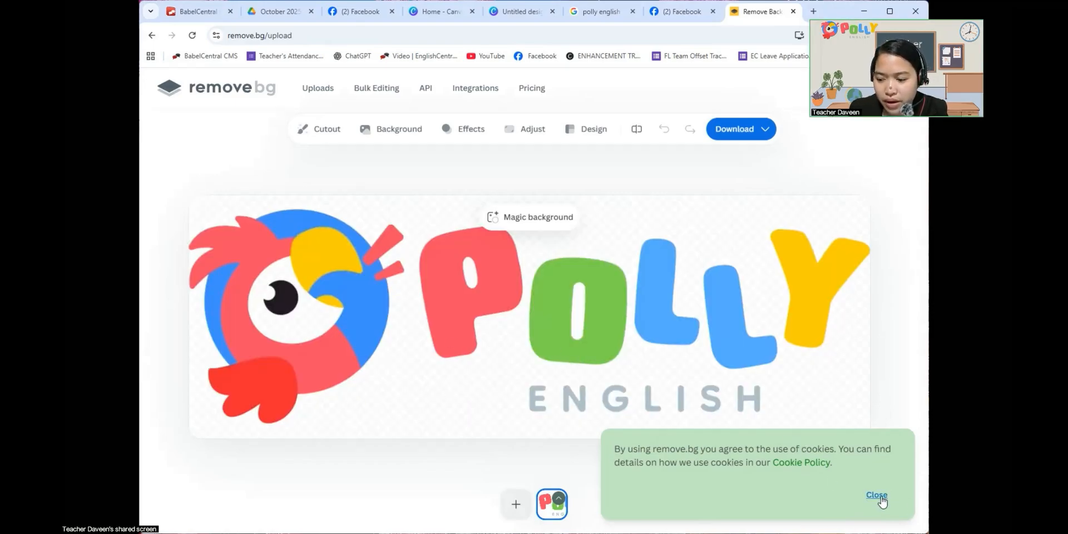
{"action": "left_click", "coordinate": [743, 129]}
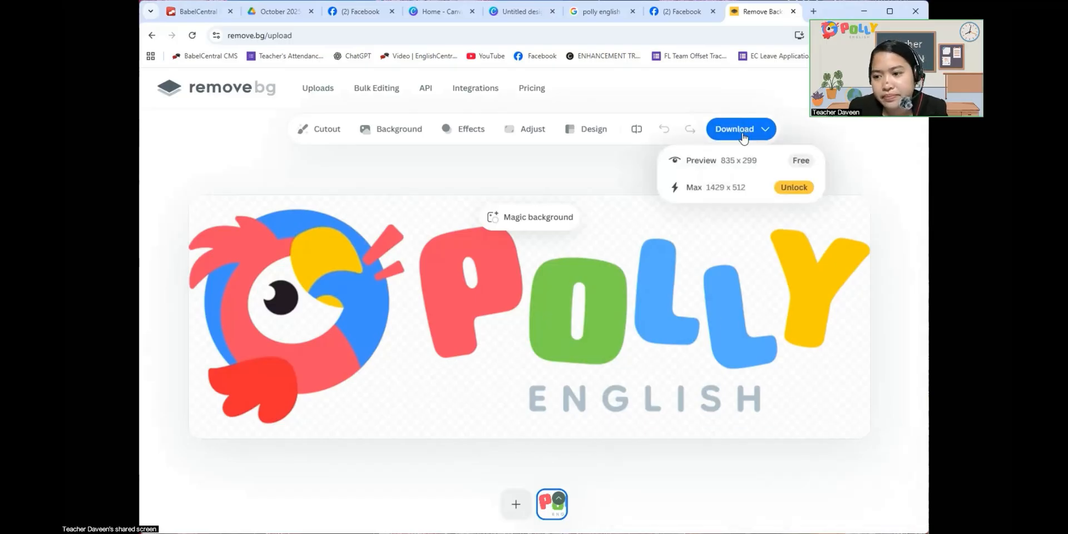
{"action": "left_click", "coordinate": [726, 160]}
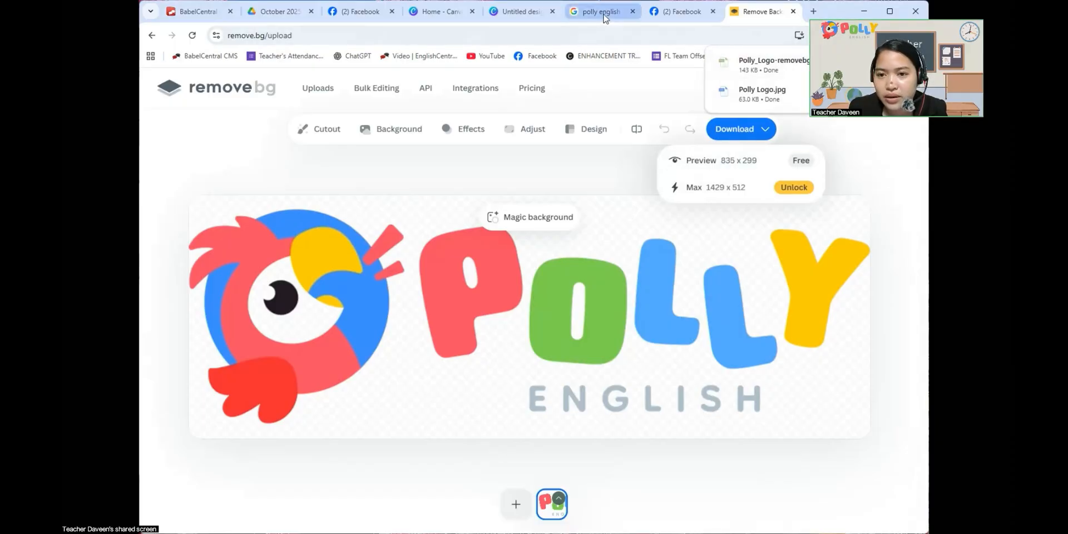
- Return to the Canva Zoom background design and place the background-free Polly logo on the page, across the lower part of the chalkboard
{"action": "left_click", "coordinate": [521, 13]}
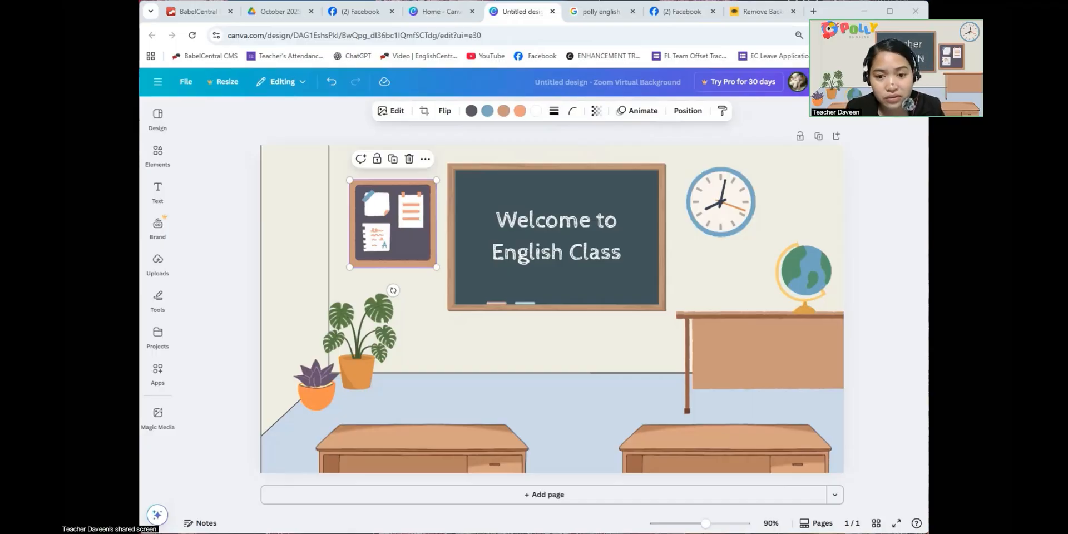
{"action": "left_click_drag", "start_coordinate": [708, 261], "coordinate": [713, 269]}
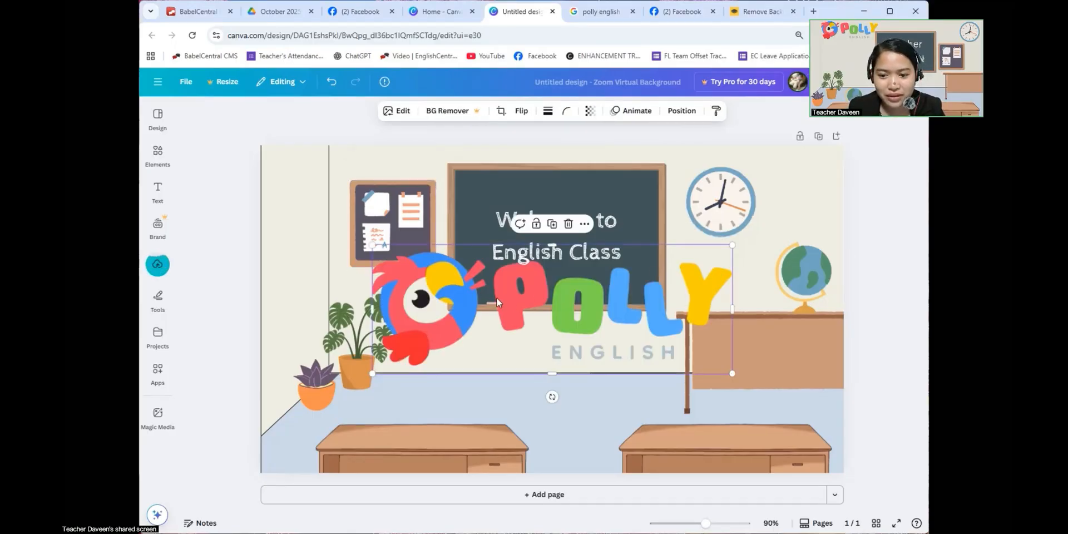
{"action": "left_click_drag", "start_coordinate": [506, 347], "coordinate": [471, 355]}
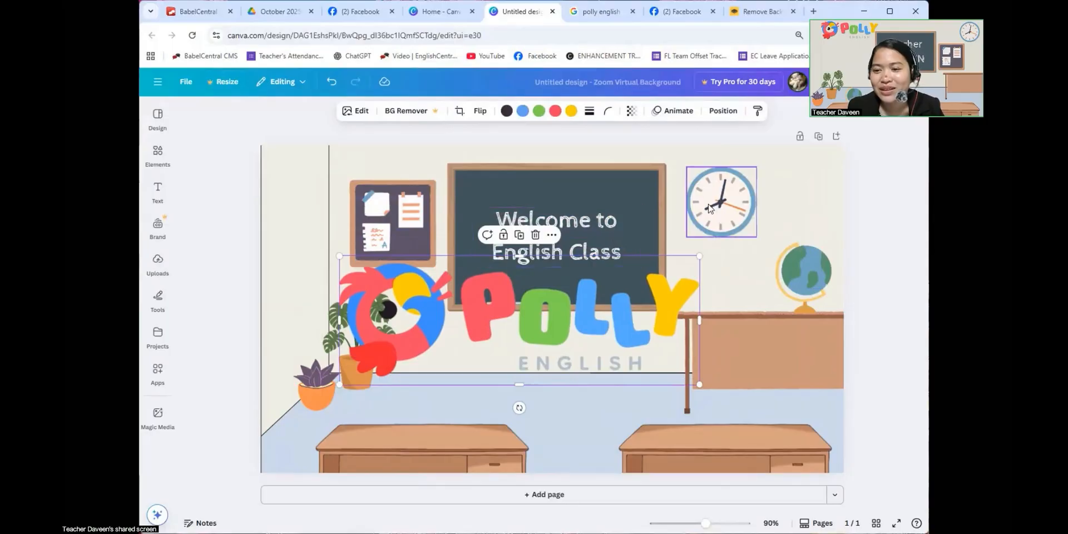
- Move the clock and globe to the left side of the scene, and shrink the Polly logo into the page's upper-right corner
{"action": "left_click_drag", "start_coordinate": [721, 206], "coordinate": [314, 281]}
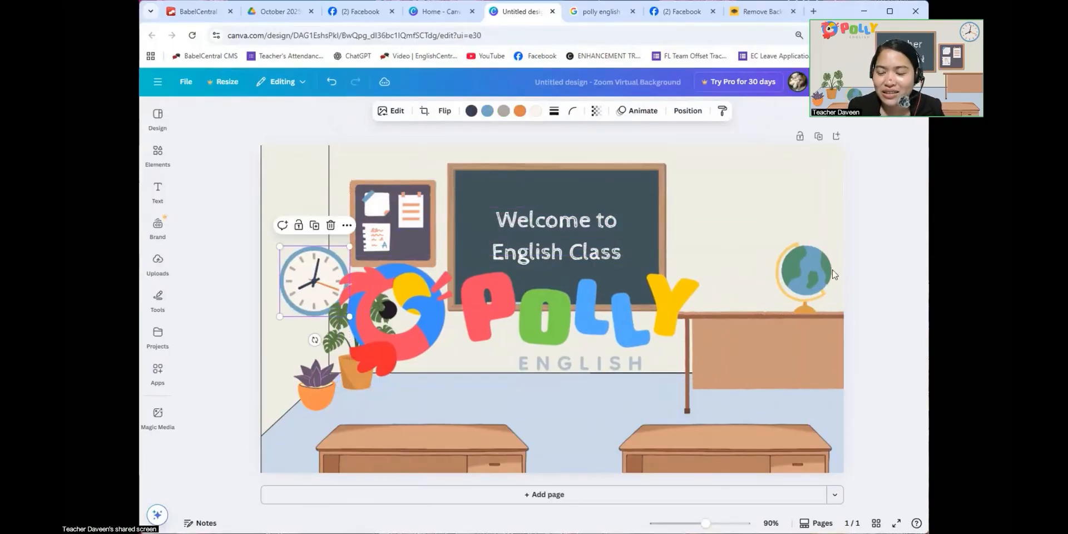
{"action": "left_click_drag", "start_coordinate": [802, 282], "coordinate": [364, 426]}
{"action": "left_click", "coordinate": [422, 341]}
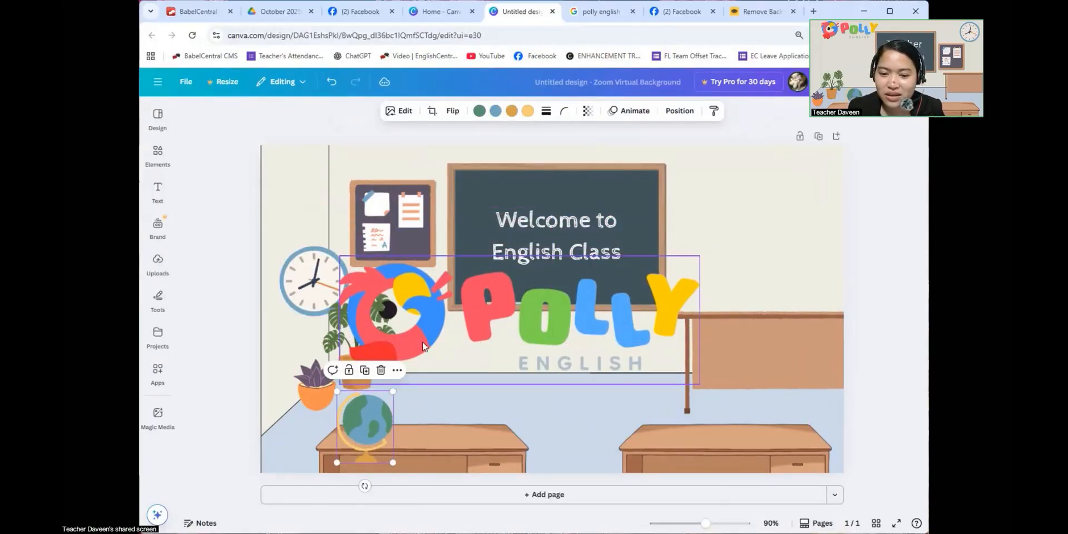
{"action": "left_click_drag", "start_coordinate": [422, 341], "coordinate": [577, 225]}
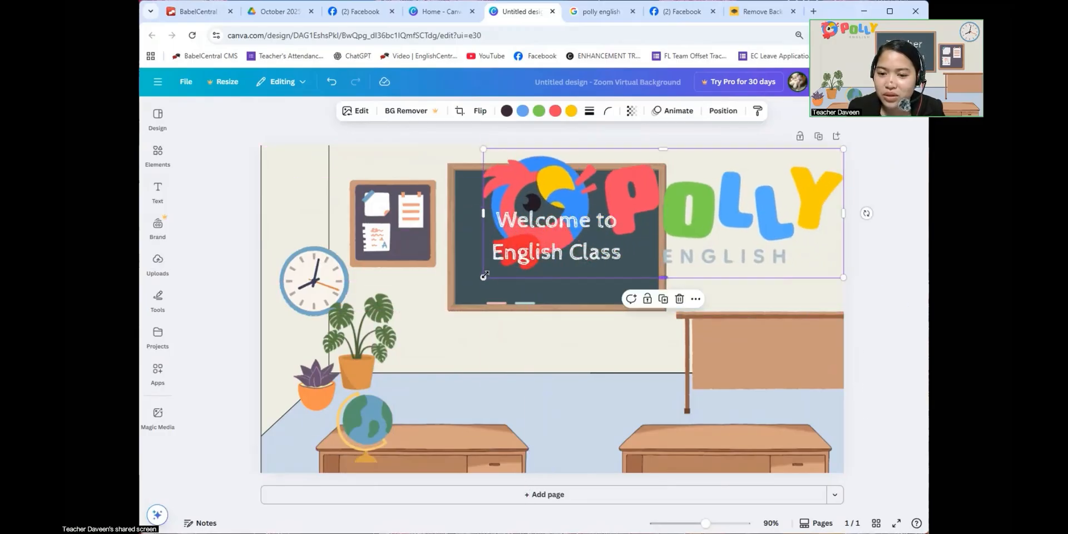
{"action": "left_click_drag", "start_coordinate": [531, 264], "coordinate": [676, 229]}
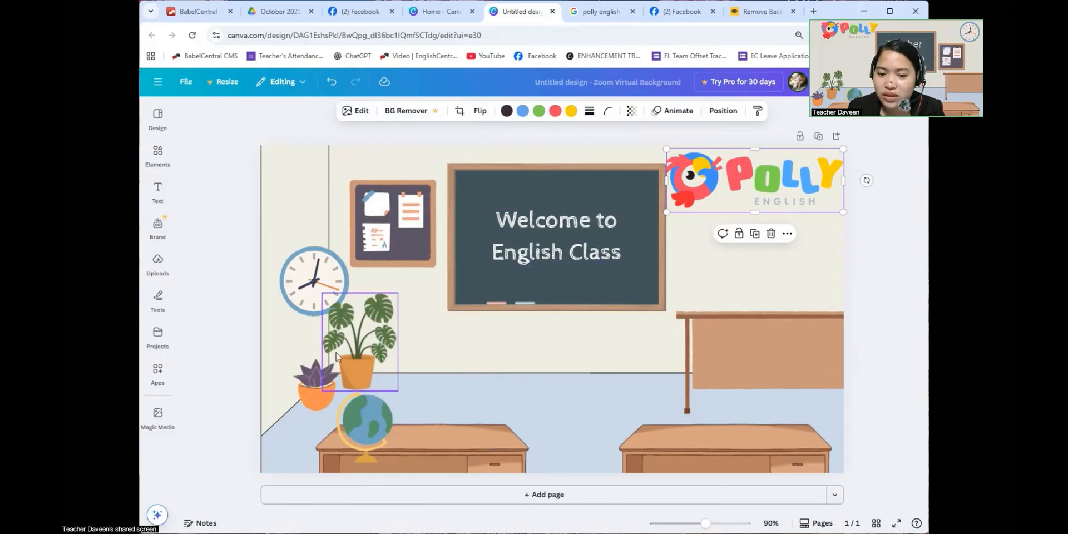
- Lower the clock slightly above the plants and move the bulletin board to the wall below the Polly logo
{"action": "left_click", "coordinate": [320, 274]}
{"action": "left_click_drag", "start_coordinate": [319, 274], "coordinate": [313, 292]}
{"action": "left_click_drag", "start_coordinate": [381, 243], "coordinate": [704, 274]}
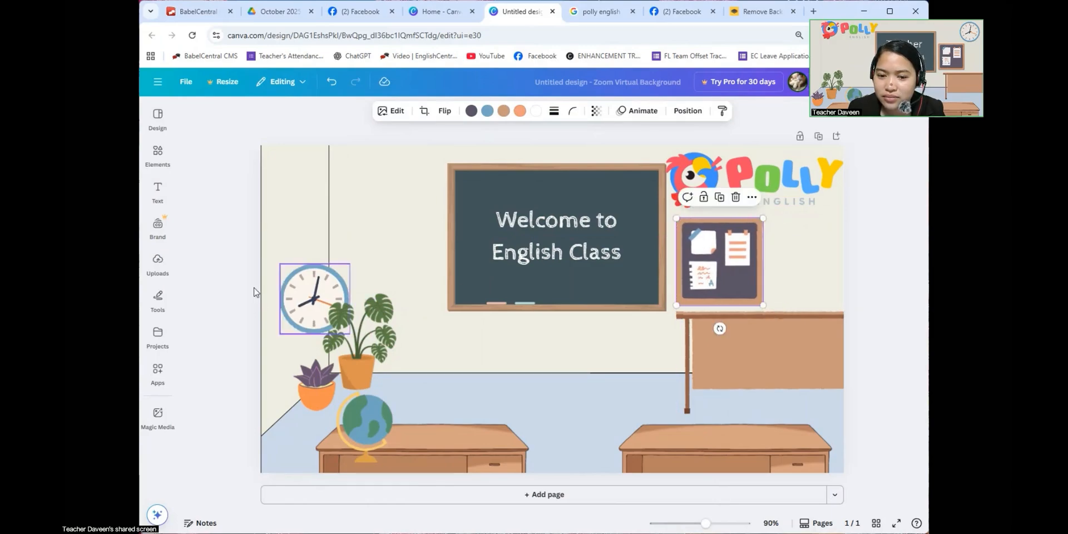
- Move the clock to the upper wall left of the chalkboard, layered to the front, and shift the globe onto the left desk
{"action": "left_click_drag", "start_coordinate": [293, 294], "coordinate": [360, 204]}
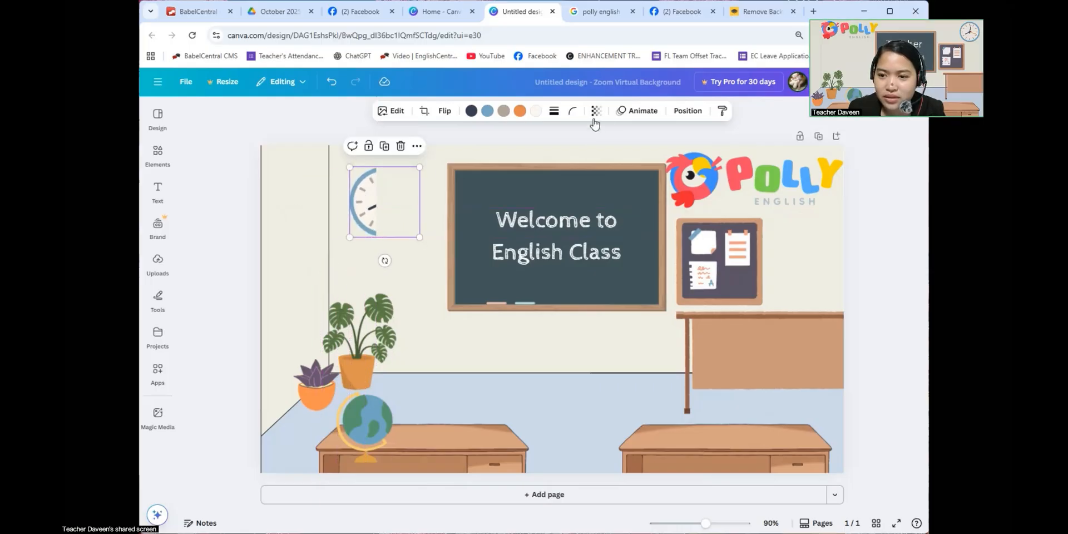
{"action": "left_click", "coordinate": [688, 110]}
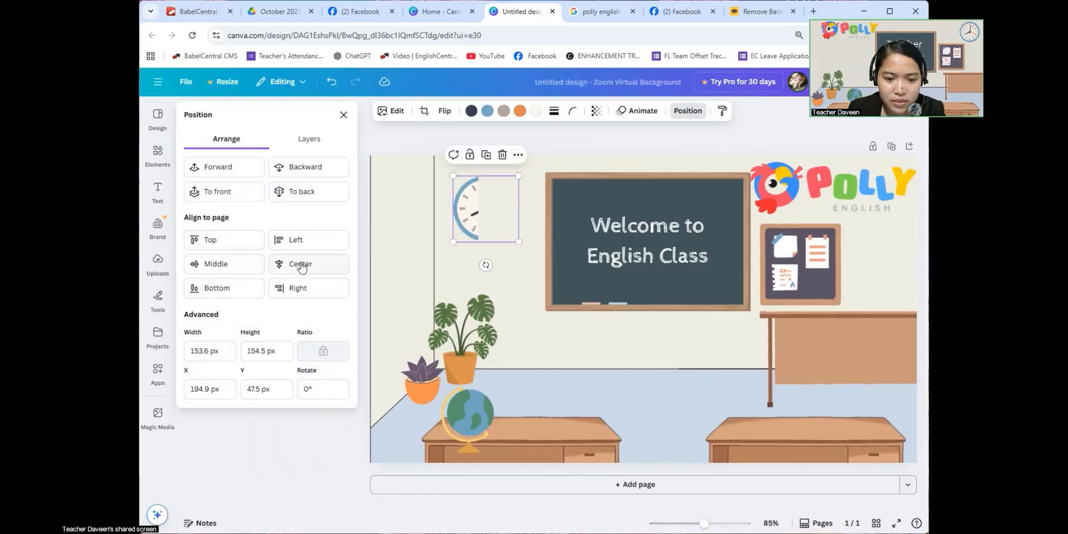
{"action": "left_click", "coordinate": [221, 193]}
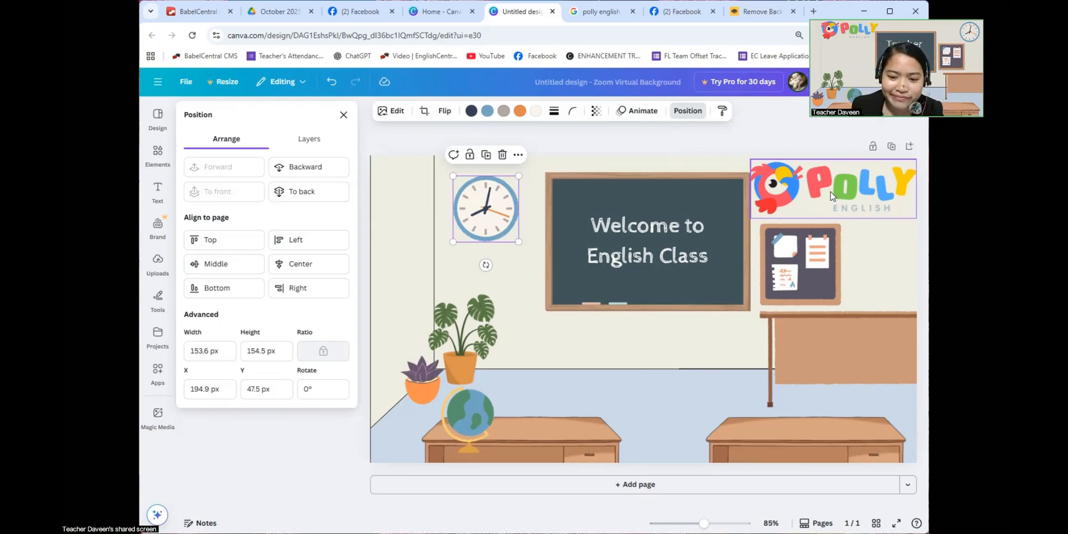
{"action": "left_click_drag", "start_coordinate": [468, 428], "coordinate": [508, 410]}
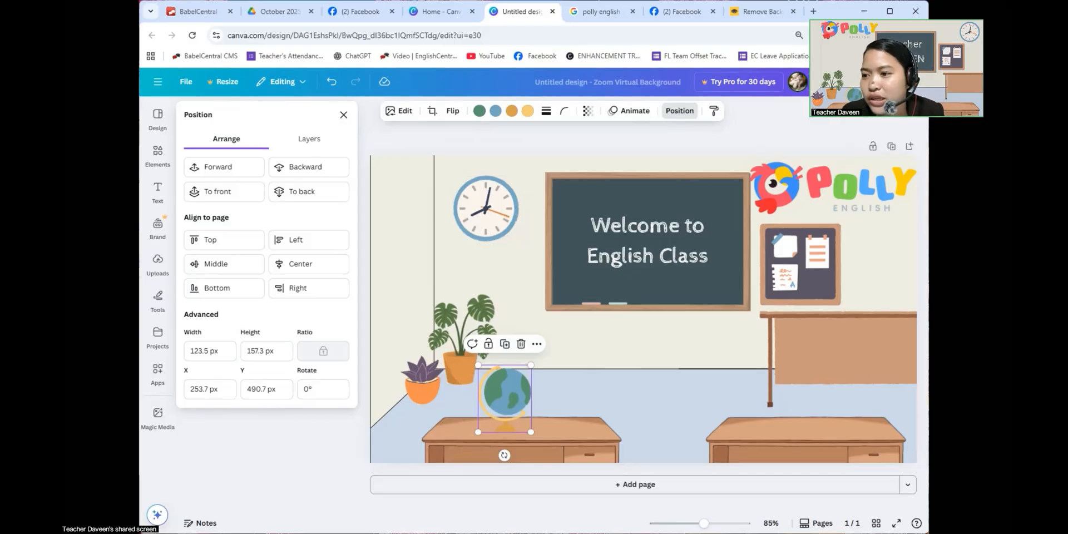
- Download the finished design as a PNG at 1,280 × 720 px
{"action": "left_click", "coordinate": [890, 82]}
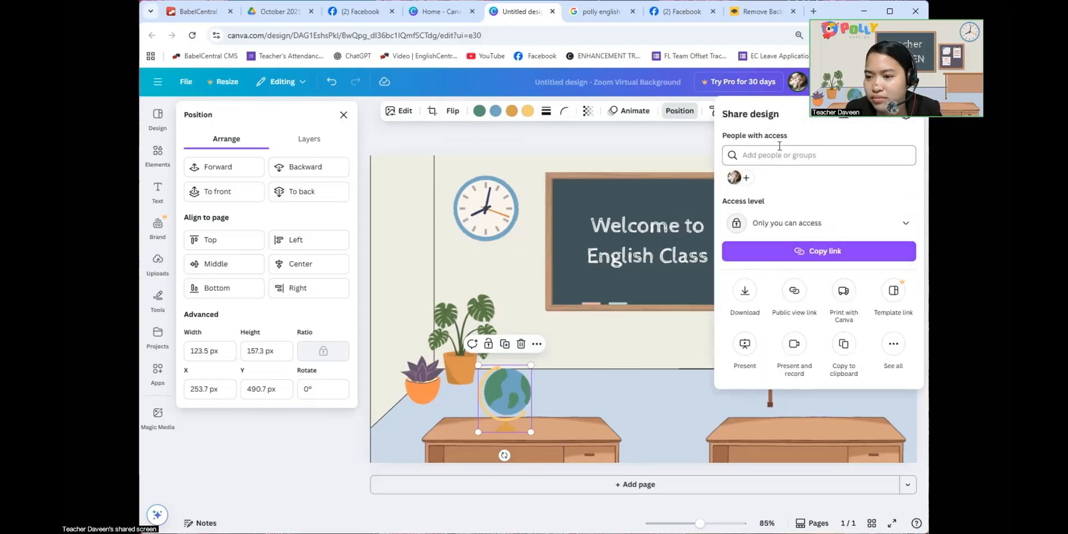
{"action": "left_click", "coordinate": [747, 299]}
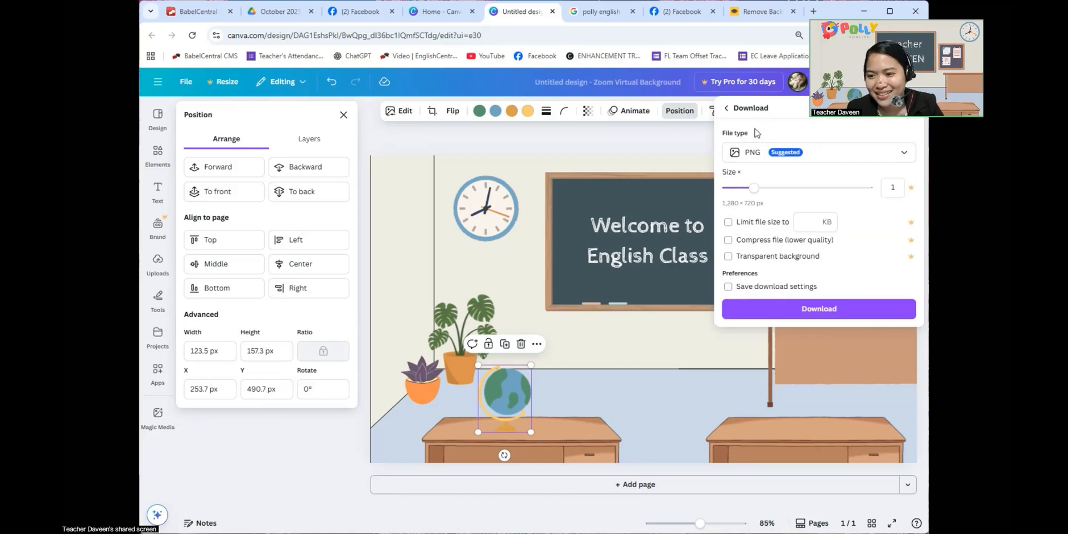
{"action": "left_click", "coordinate": [812, 309]}
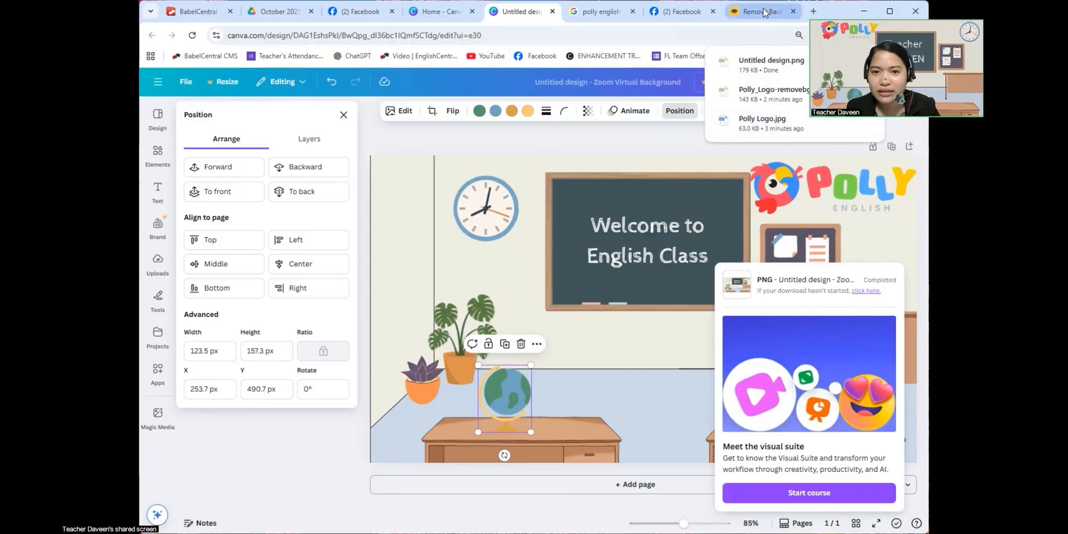
{"action": "mouse_move", "coordinate": [440, 14]}
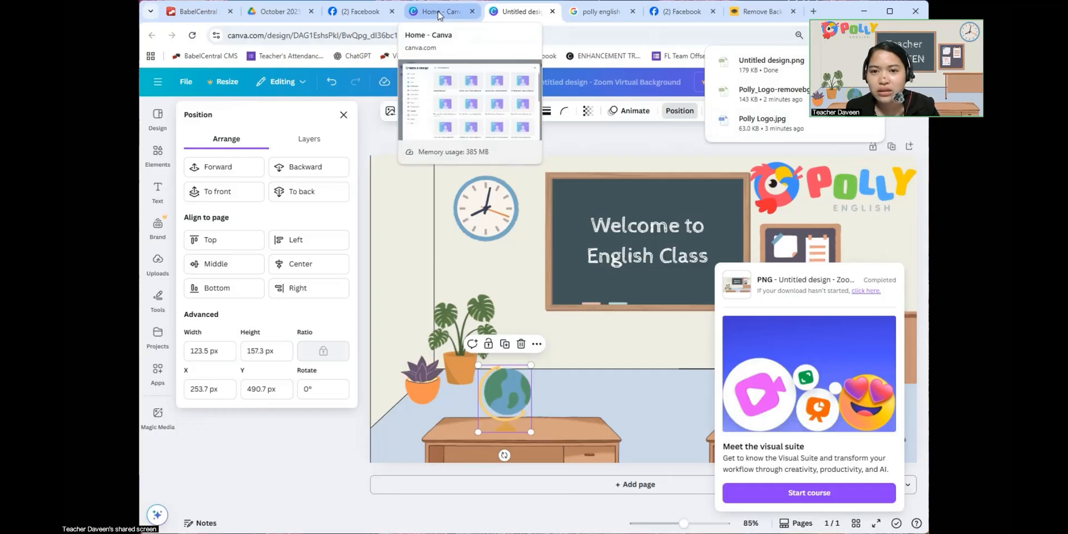